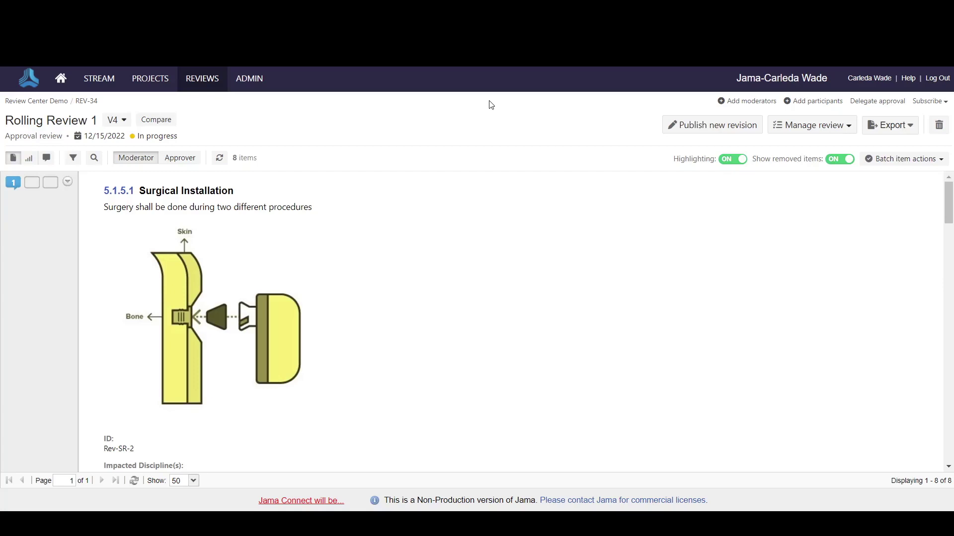
# Close Rolling Review 1 for feedback, confirm it as completed, and view its statistics.
pyautogui.click(845, 130)
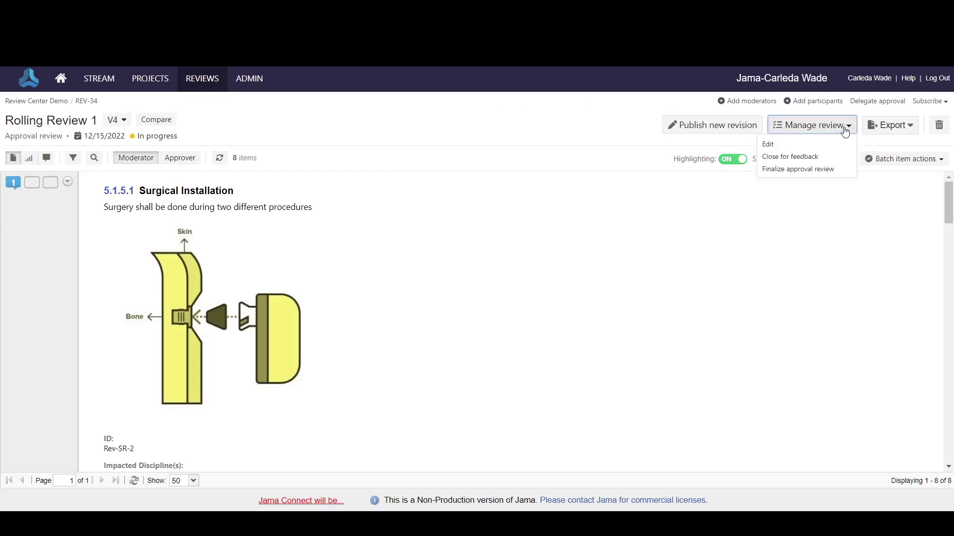
pyautogui.click(809, 157)
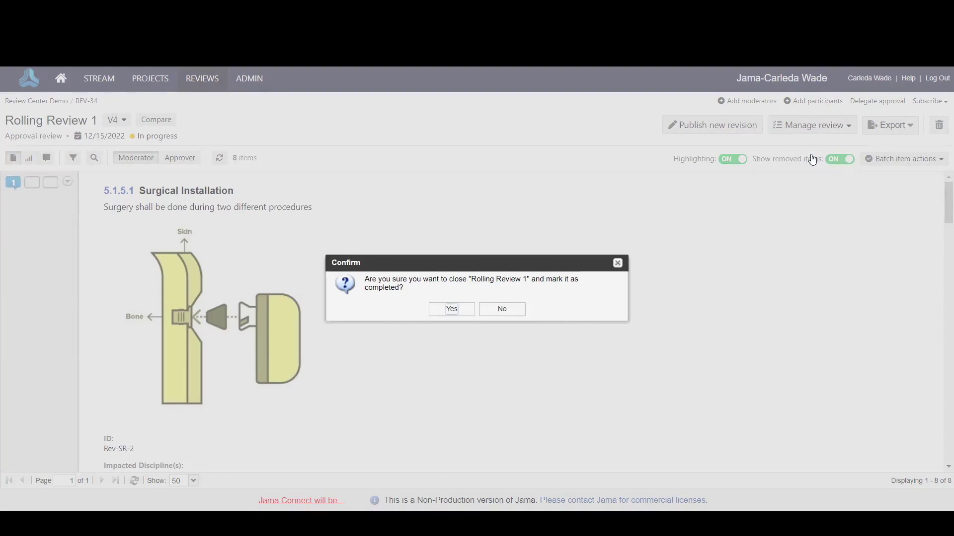
pyautogui.click(451, 311)
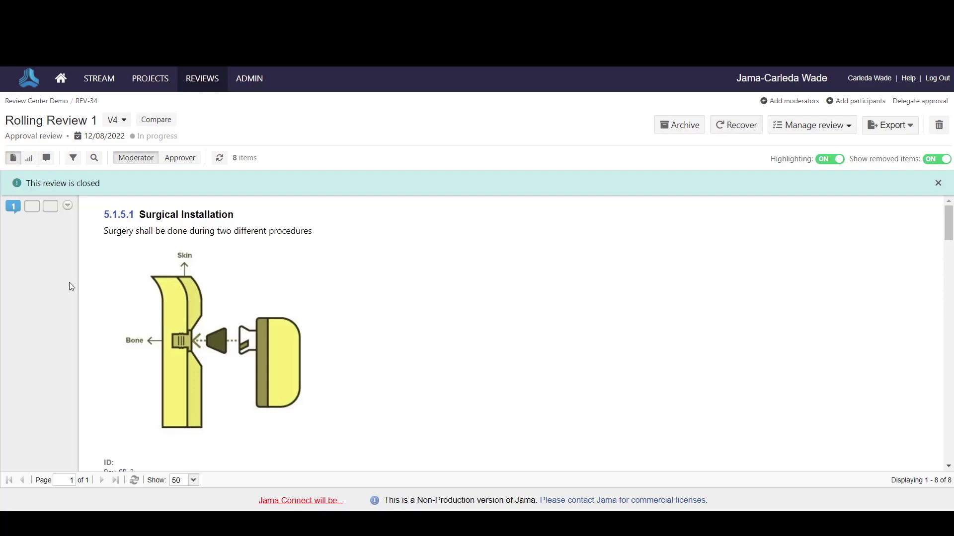
pyautogui.click(29, 157)
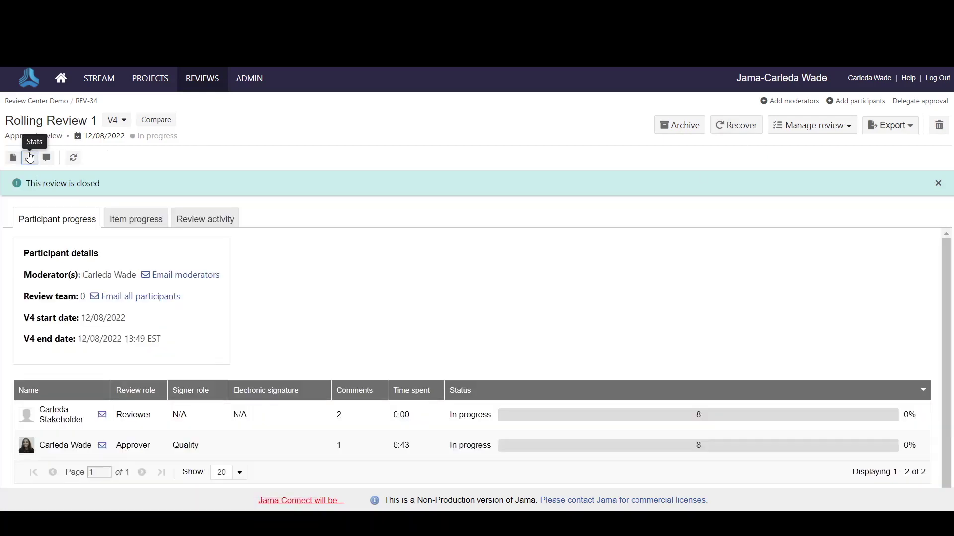
# Show item progress for the eight System Requirements and select Surgical Installation.
pyautogui.click(141, 221)
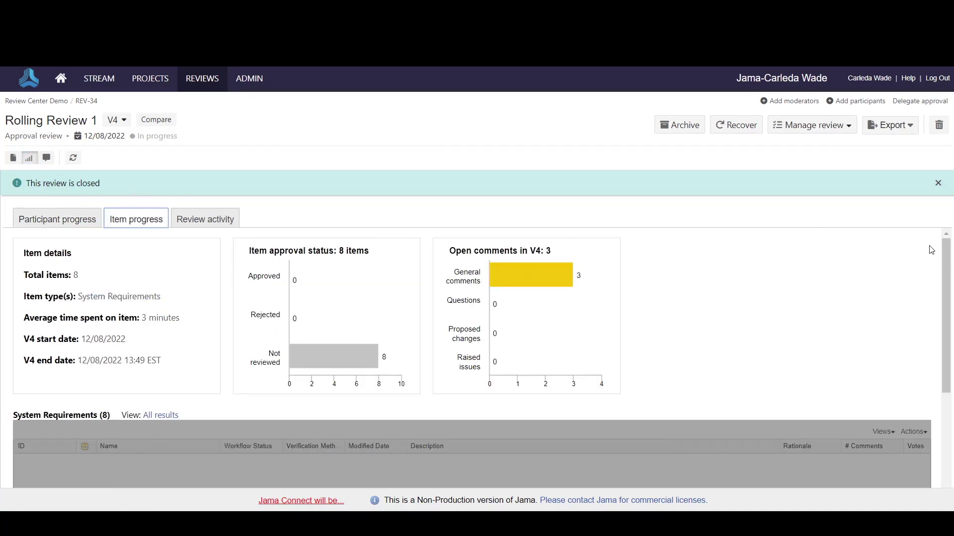
pyautogui.moveTo(949, 251); pyautogui.dragTo(949, 315)
pyautogui.click(923, 300)
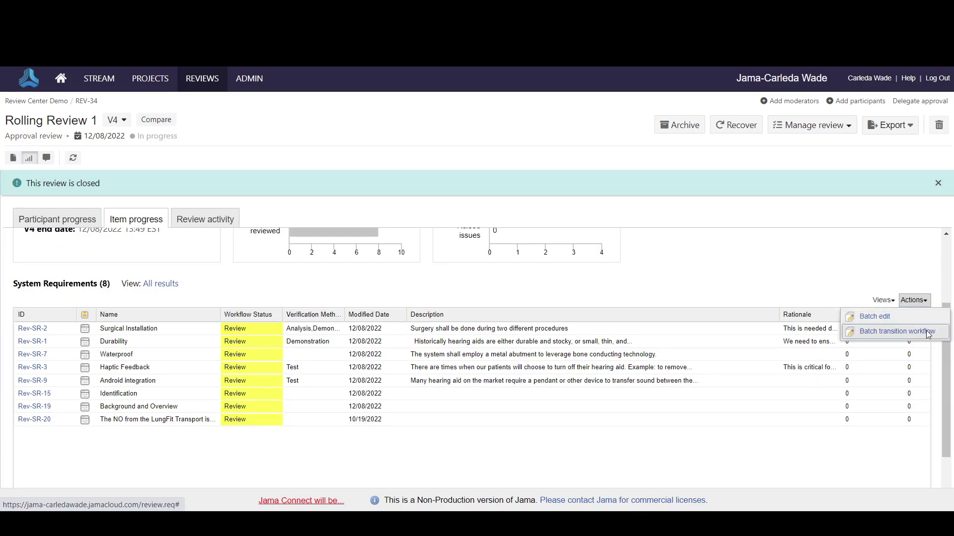
pyautogui.click(253, 330)
# Batch-transition Surgical Installation, Durability, Identification and Background and Overview to Accepted.
pyautogui.keyDown('ctrl'); pyautogui.click(254, 342); pyautogui.keyUp('ctrl')
pyautogui.keyDown('ctrl'); pyautogui.click(250, 394); pyautogui.keyUp('ctrl')
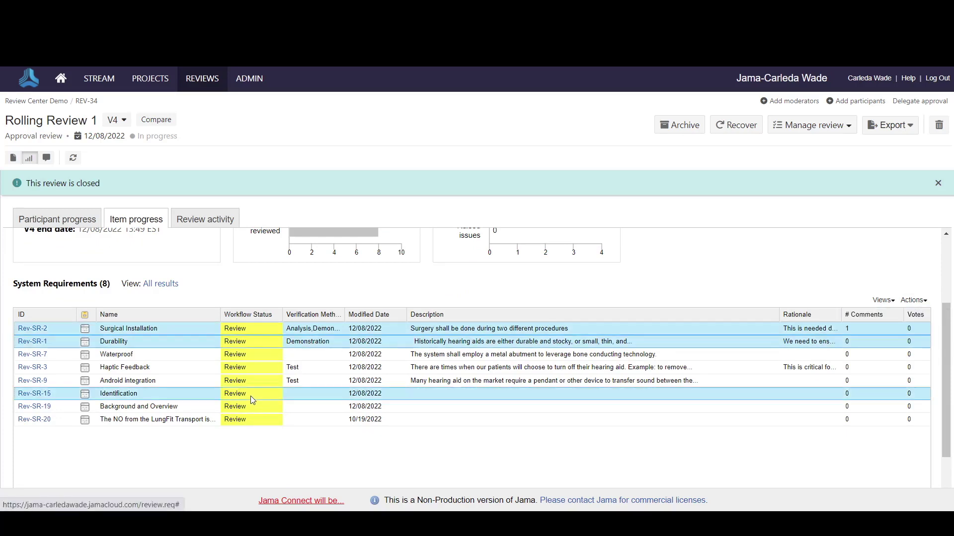
pyautogui.keyDown('ctrl'); pyautogui.click(250, 406); pyautogui.keyUp('ctrl')
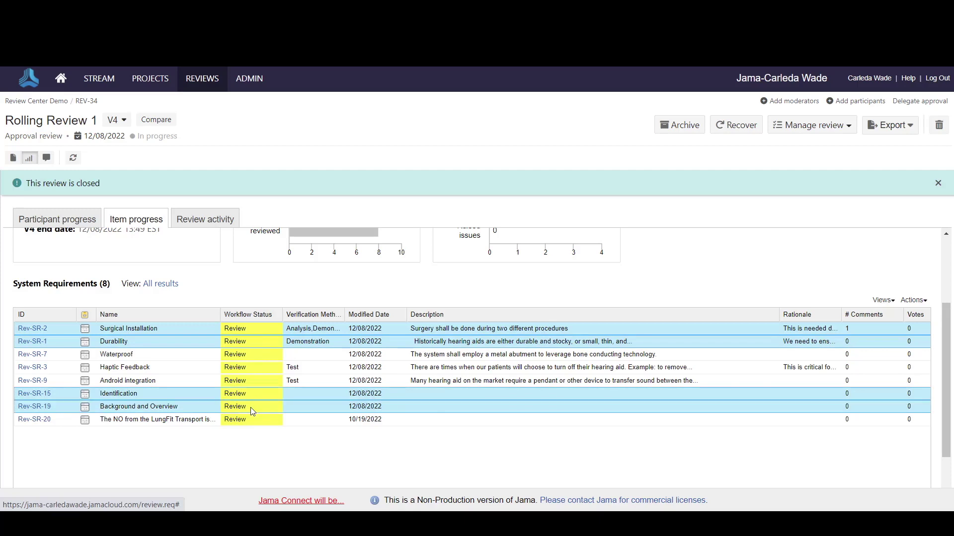
pyautogui.click(921, 302)
pyautogui.click(911, 331)
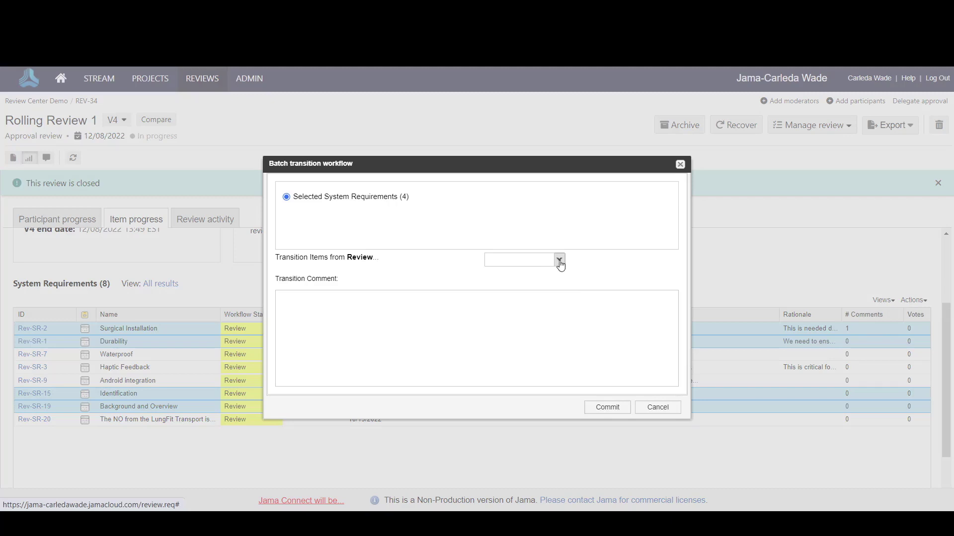
pyautogui.click(559, 261)
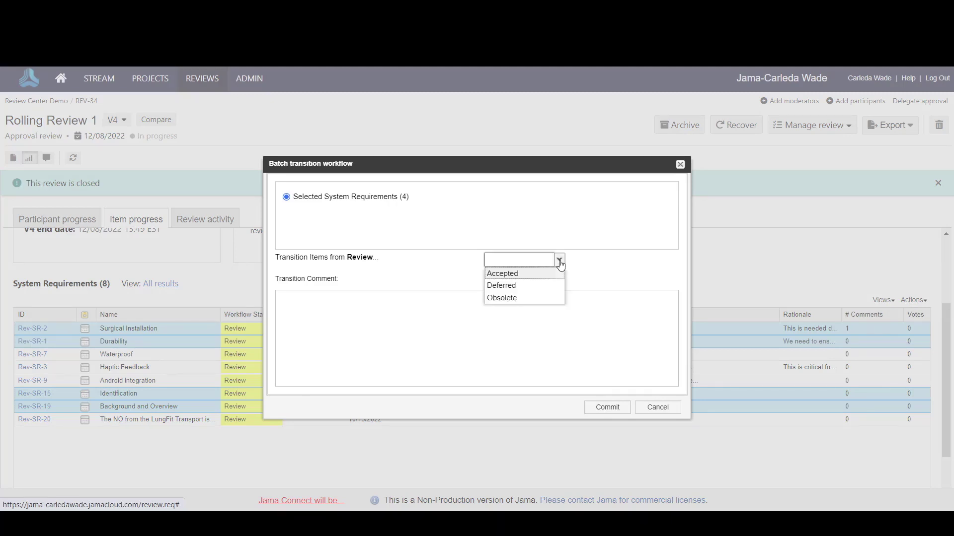
pyautogui.click(536, 277)
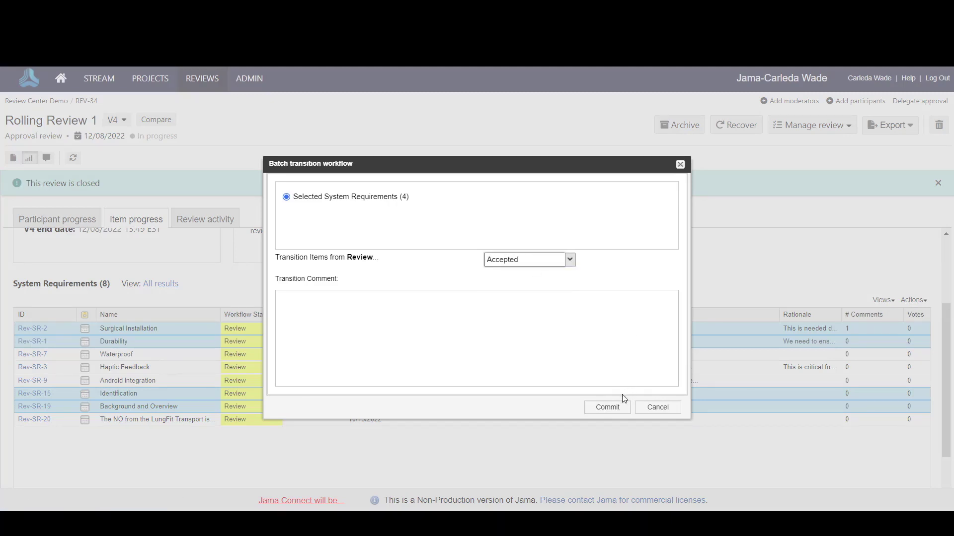
pyautogui.click(609, 407)
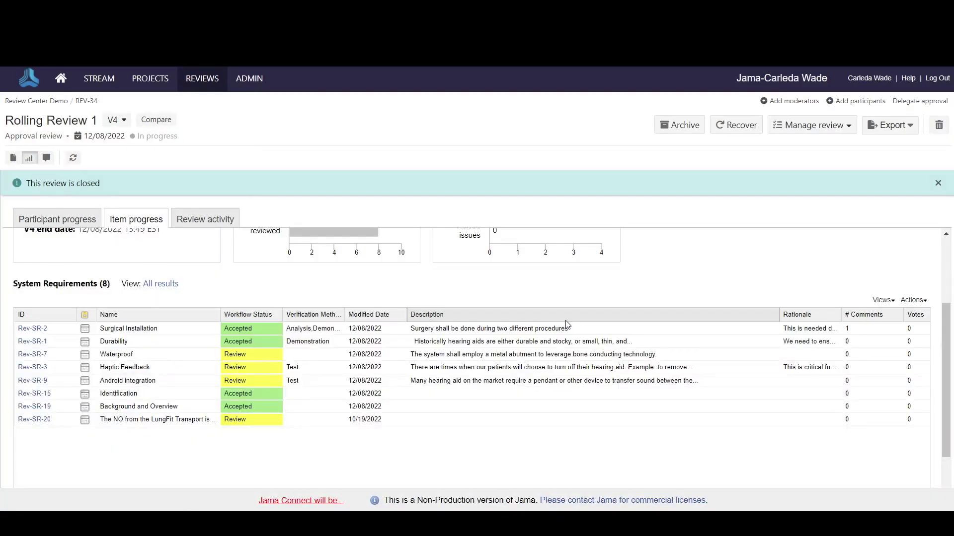
pyautogui.click(275, 423)
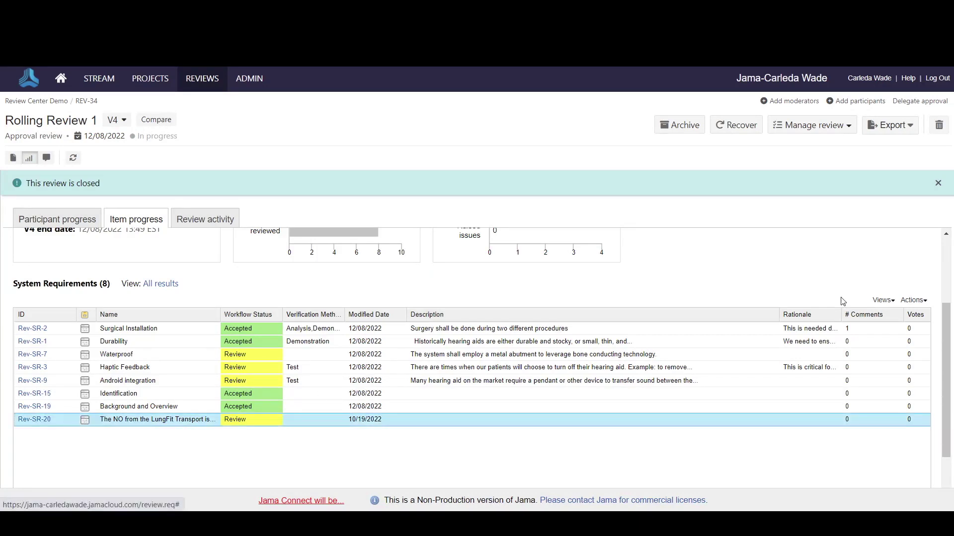
# Batch-edit Rev-SR-20's Impacted Discipline(s) to Mechanical and Software.
pyautogui.click(913, 300)
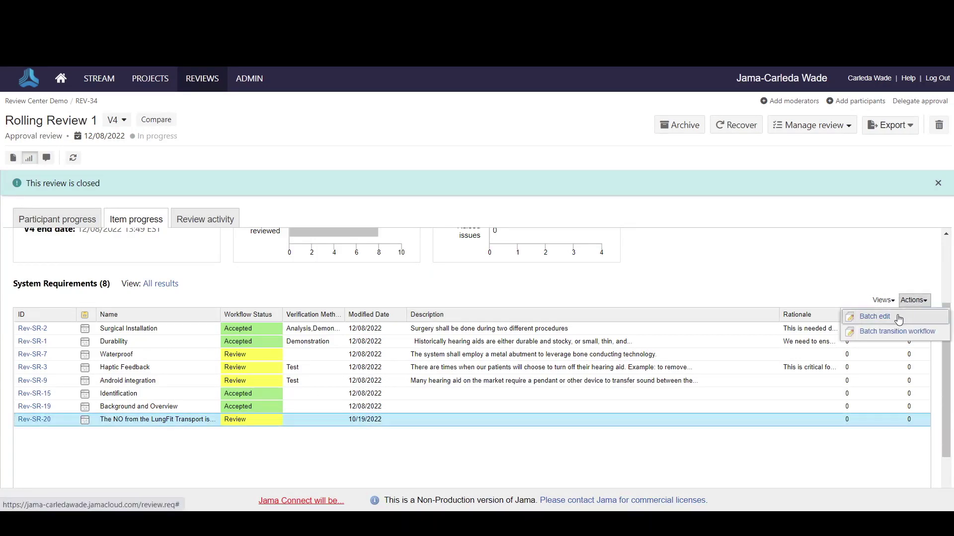
pyautogui.click(875, 317)
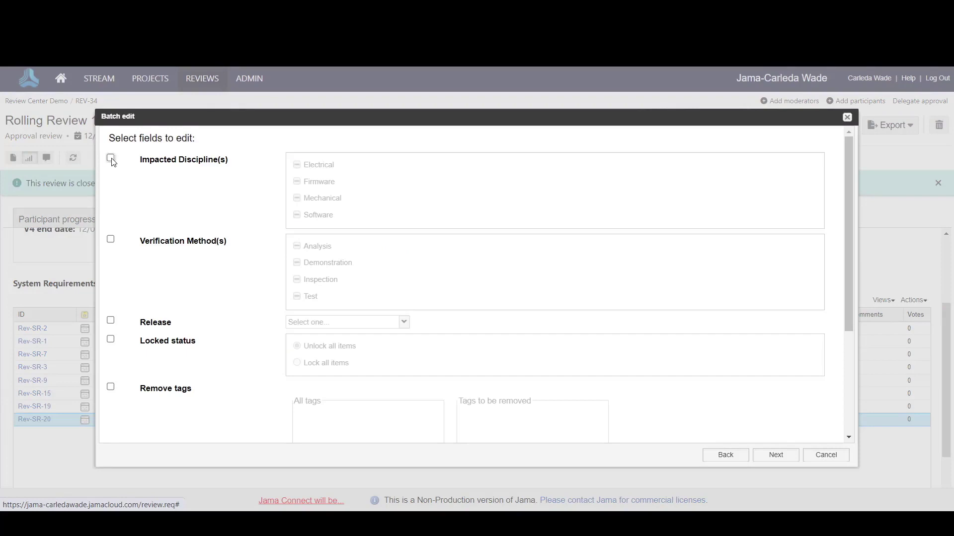
pyautogui.click(110, 158)
pyautogui.click(297, 199)
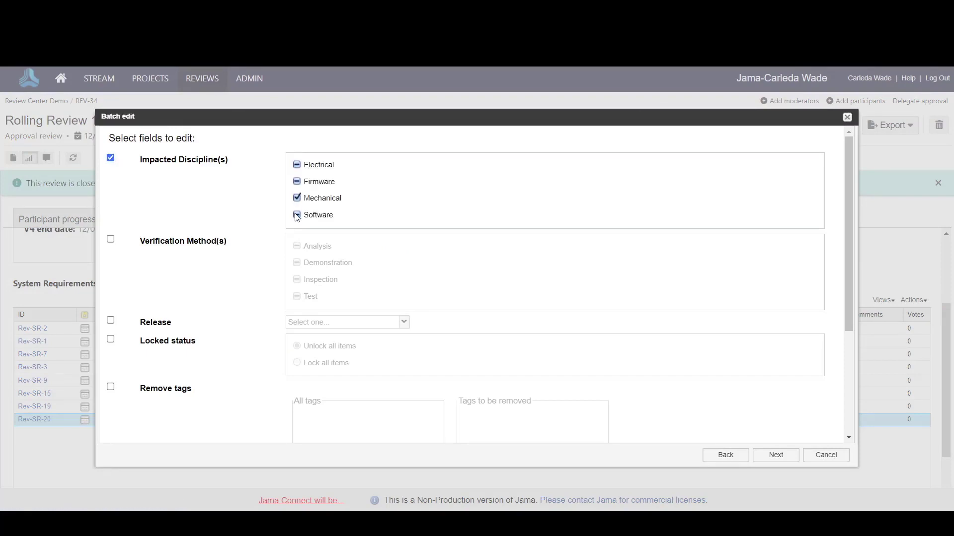
pyautogui.click(297, 215)
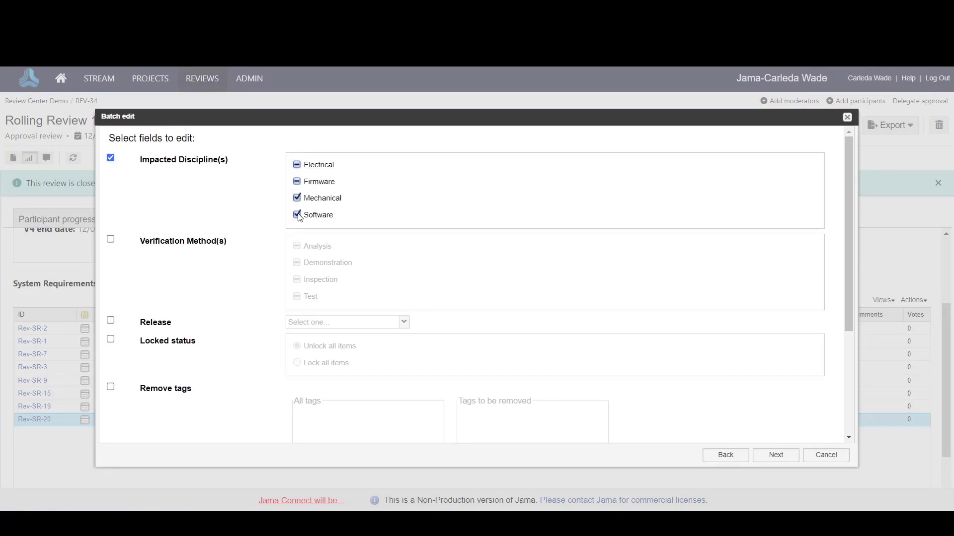
pyautogui.click(778, 456)
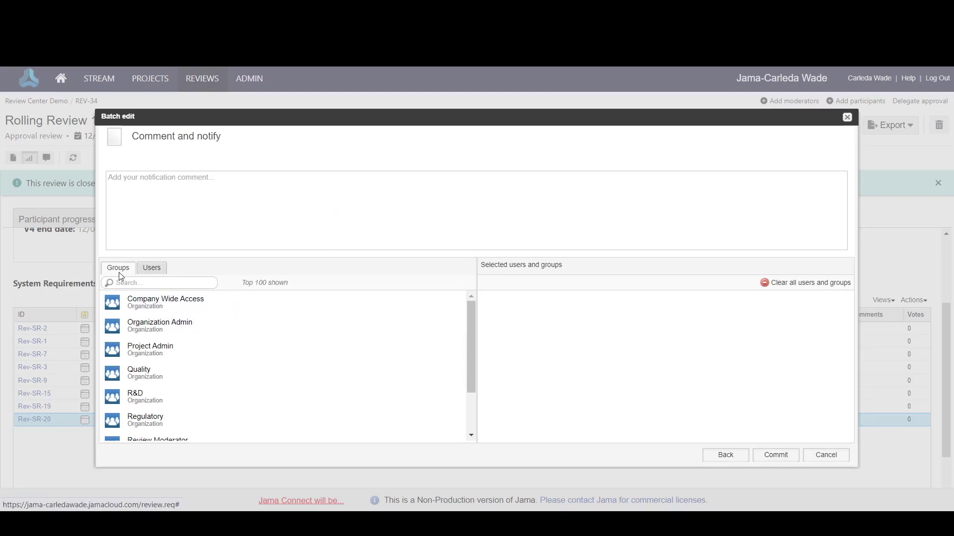
# Review the users to notify, commit the batch edit, and return to the Review Center Demo dashboard.
pyautogui.click(148, 268)
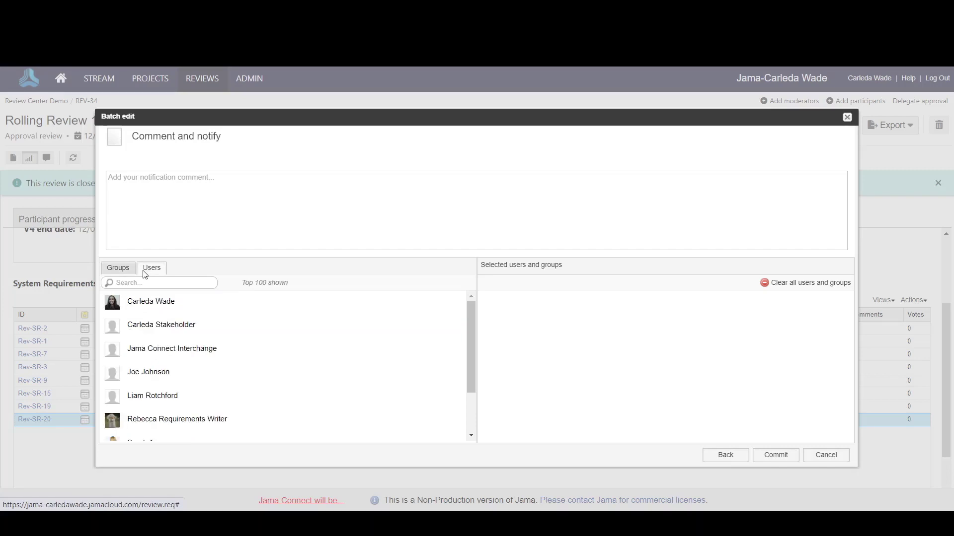
pyautogui.click(120, 269)
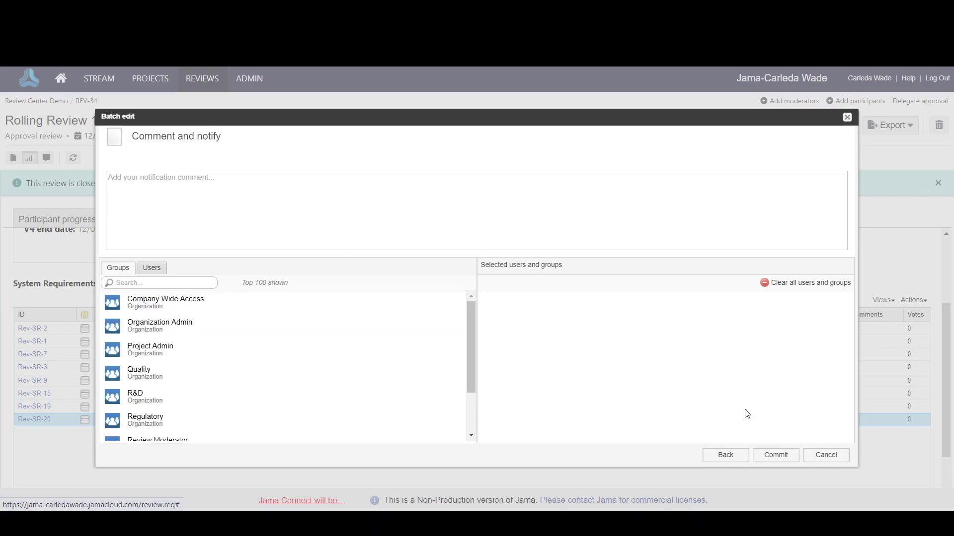
pyautogui.click(782, 455)
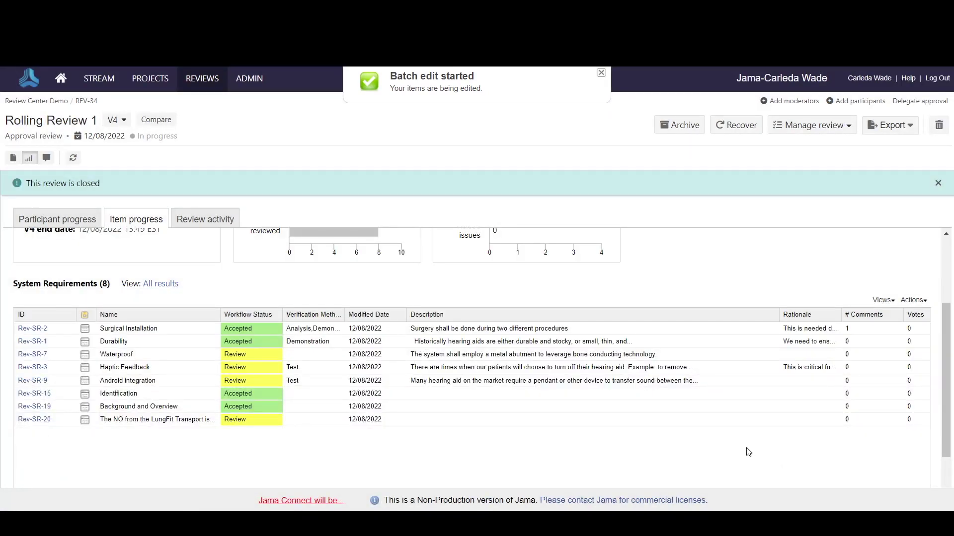
pyautogui.click(150, 78)
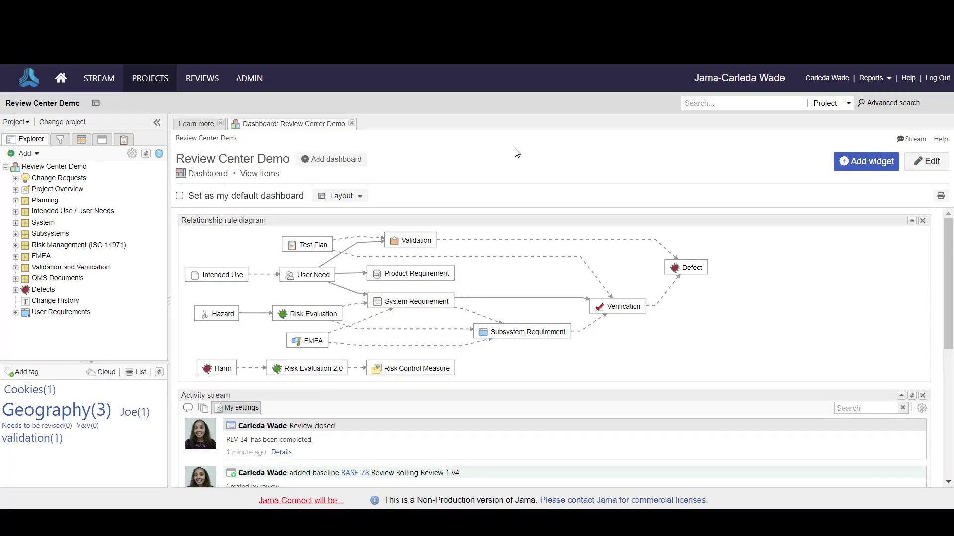
# Run the Review Center Stats Report for Rolling Review 1 in Word format.
pyautogui.click(870, 81)
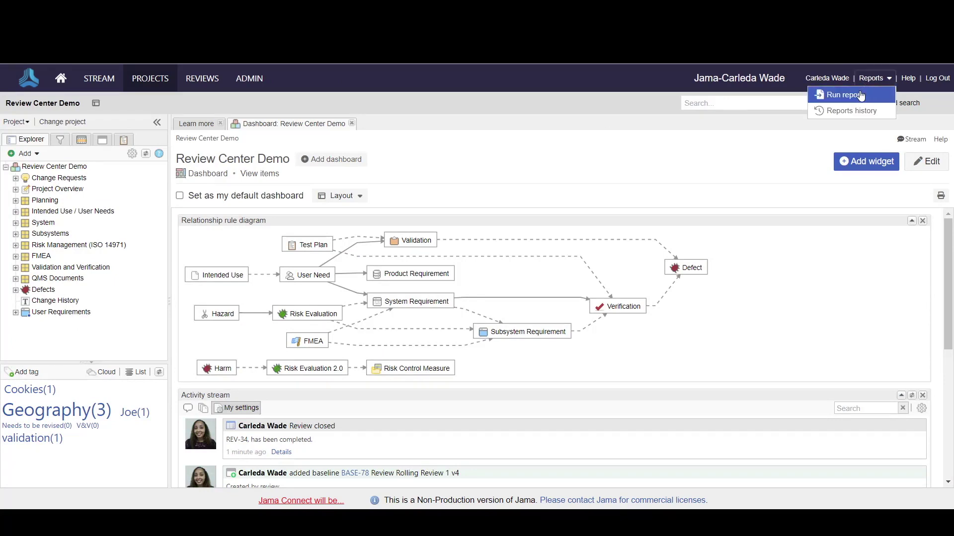
pyautogui.click(861, 95)
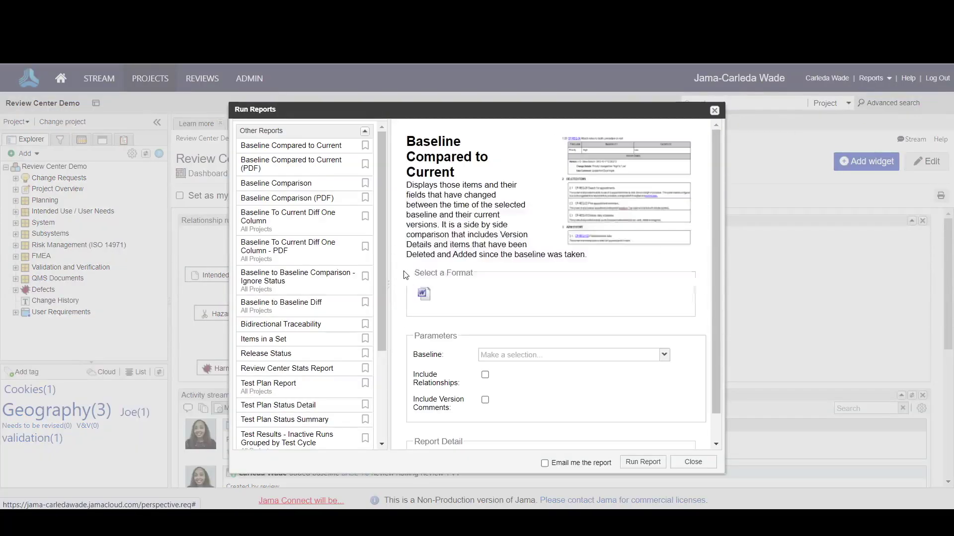
pyautogui.moveTo(380, 247); pyautogui.dragTo(380, 279)
pyautogui.click(299, 324)
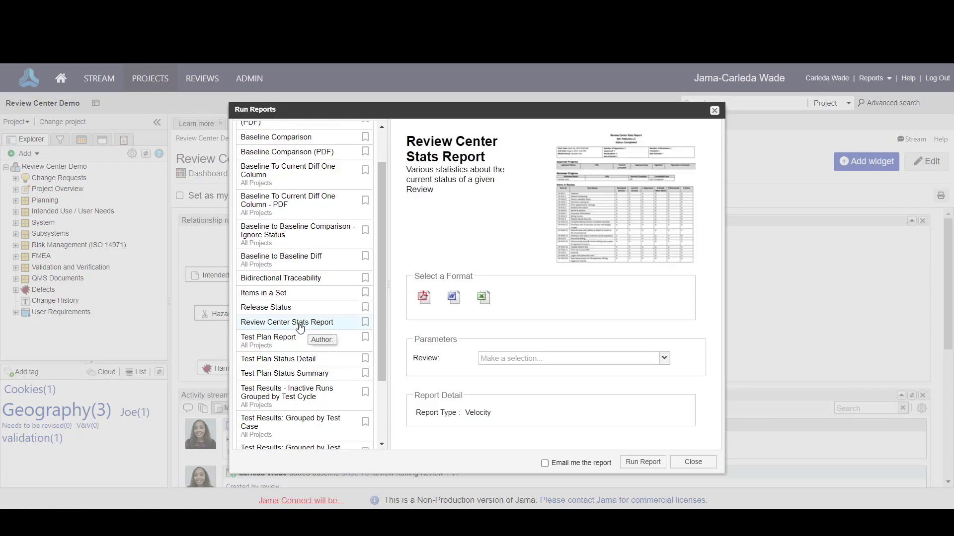
pyautogui.click(453, 298)
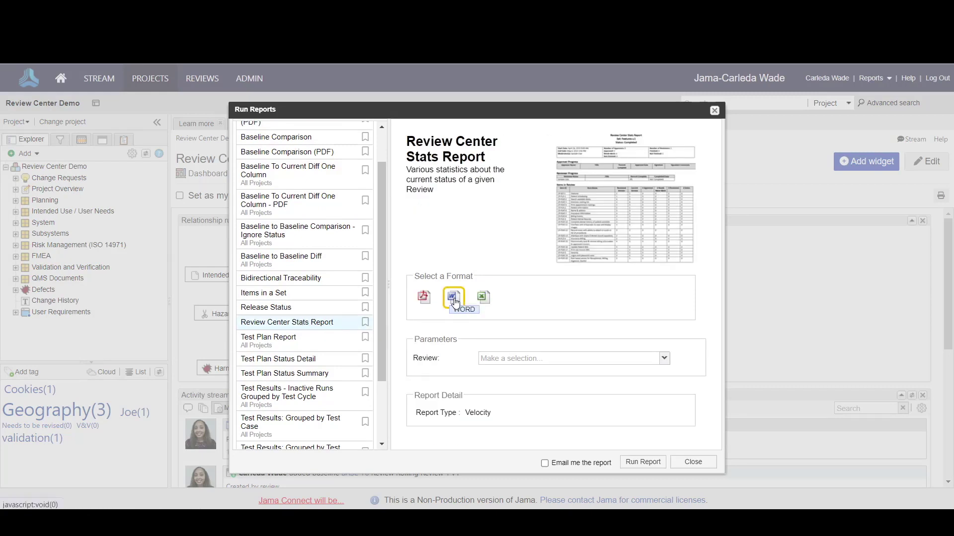
pyautogui.click(664, 359)
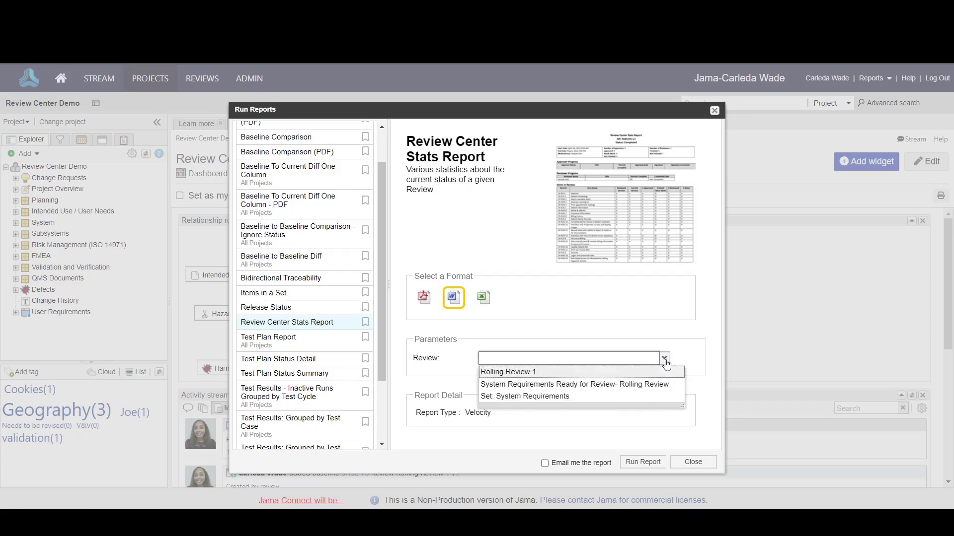
pyautogui.click(536, 372)
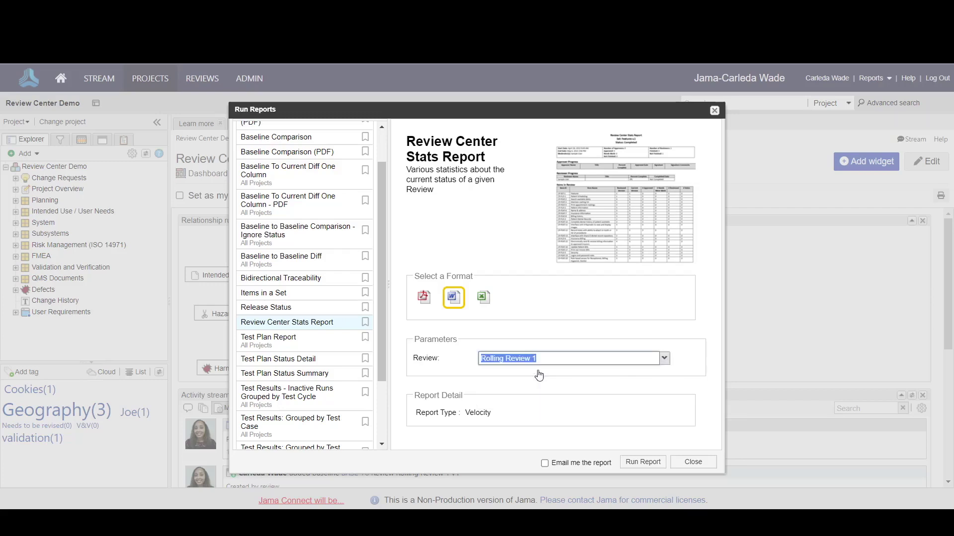
pyautogui.click(643, 464)
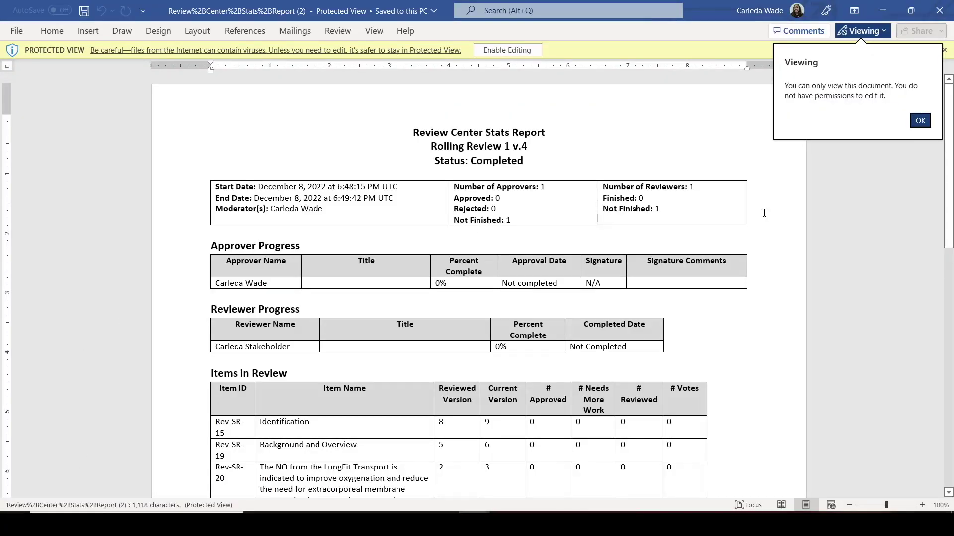
# Scroll through the Word stats report, then return to Jama's Run Reports window.
pyautogui.moveTo(950, 191)
pyautogui.mouseDown()
pyautogui.moveTo(947, 282)
pyautogui.moveTo(946, 200)
pyautogui.mouseUp()
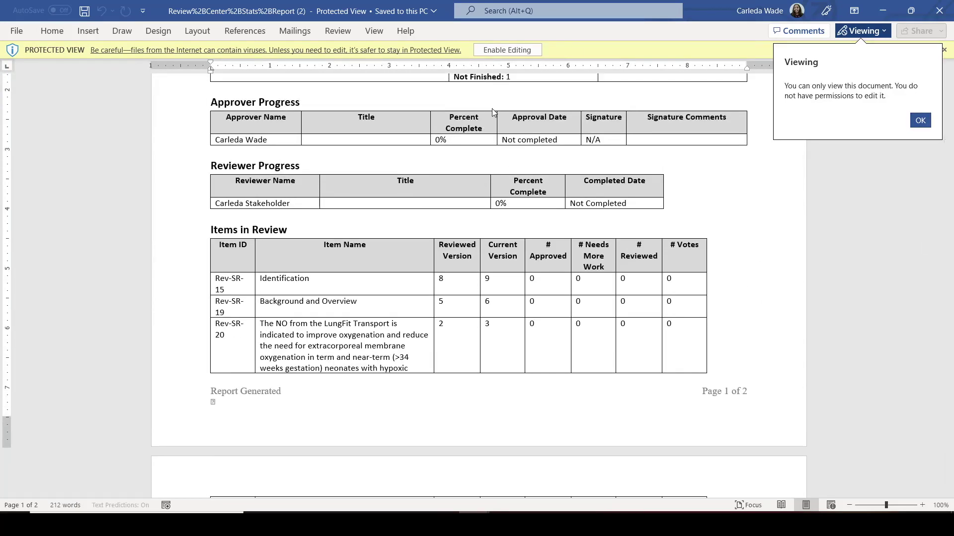
pyautogui.hotkey('alt', 'Tab')
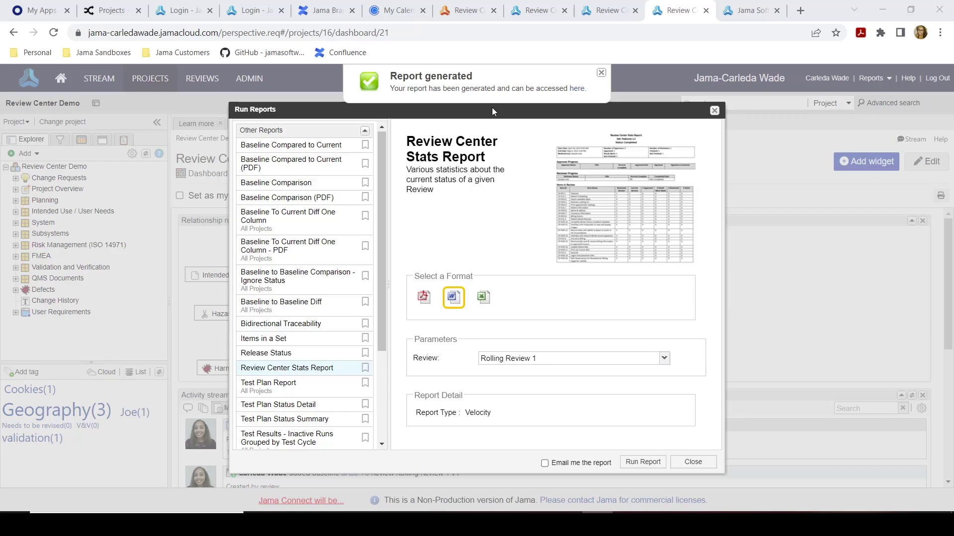
# Run the Baseline Compared to Current report in Word for Rolling Review 1 v1, including relationships and version comments.
pyautogui.click(307, 145)
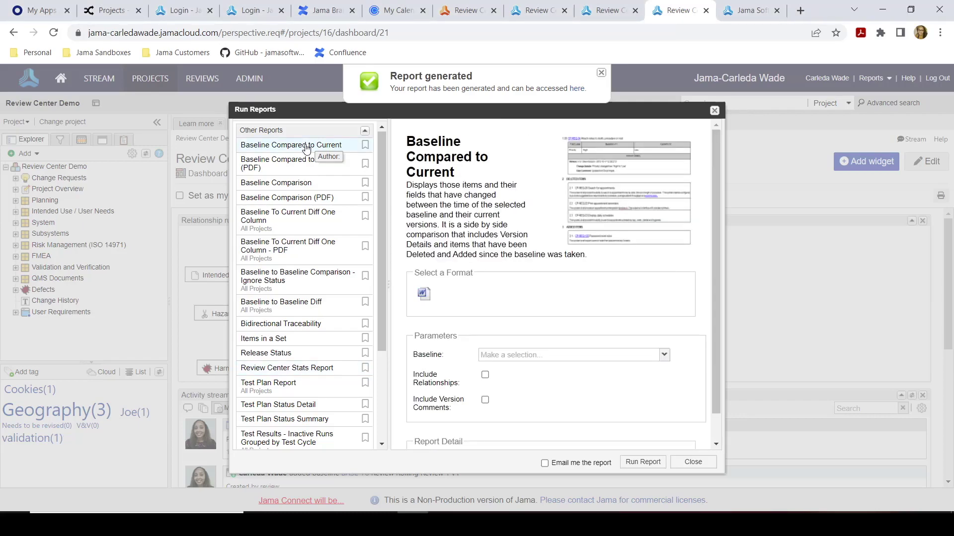
pyautogui.click(424, 294)
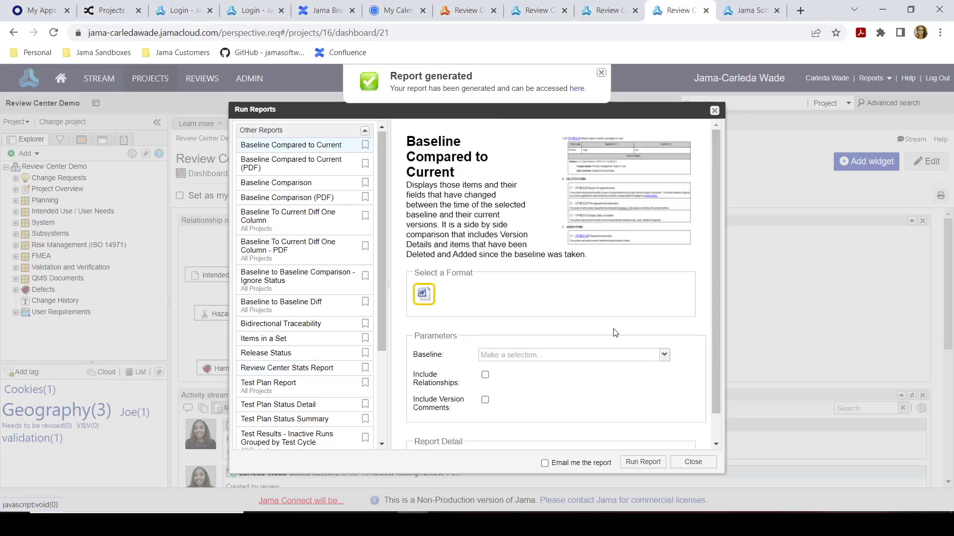
pyautogui.click(665, 356)
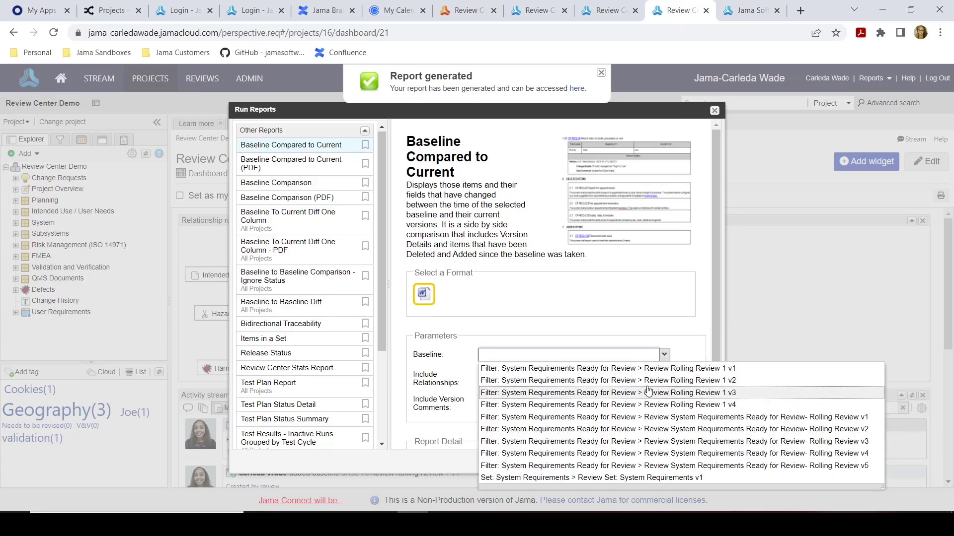
pyautogui.click(641, 370)
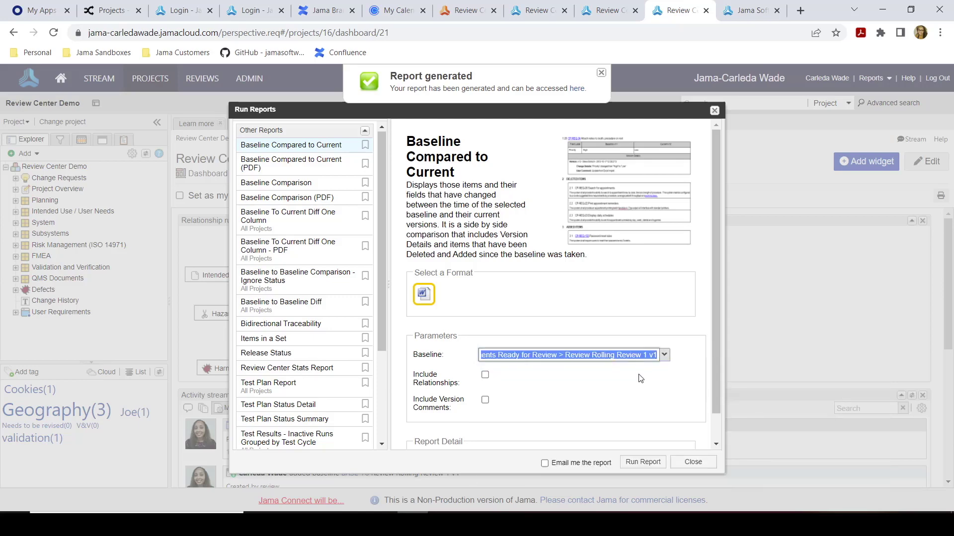
pyautogui.click(485, 375)
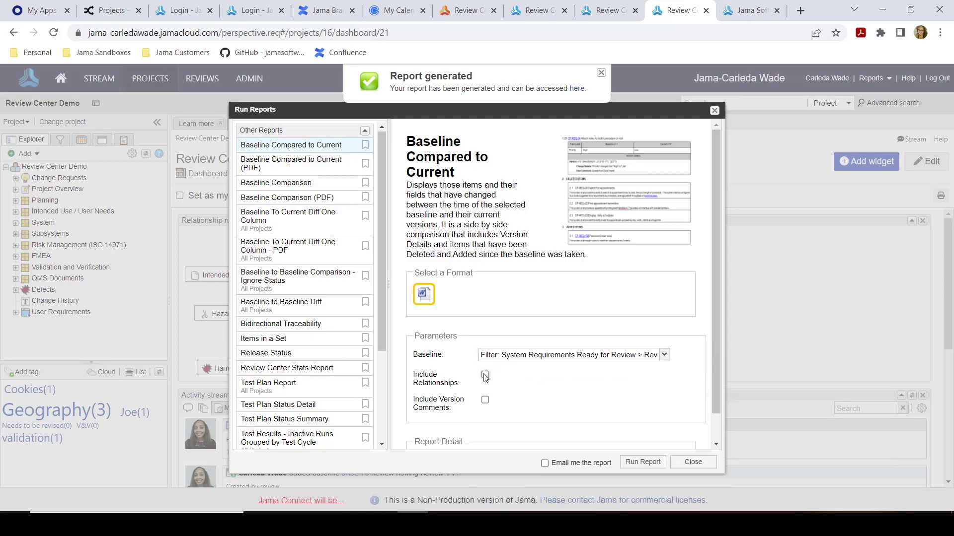
pyautogui.click(485, 400)
pyautogui.click(647, 465)
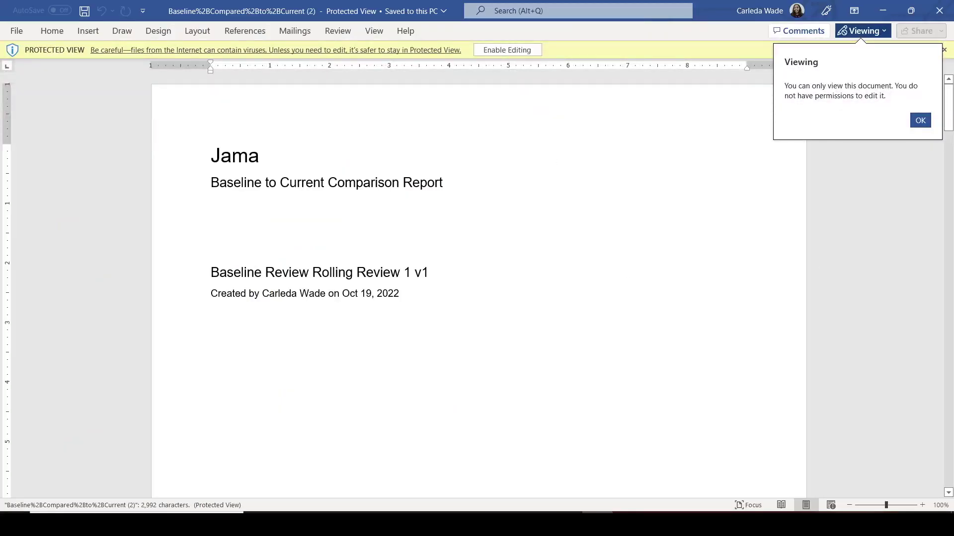
pyautogui.moveTo(949, 119); pyautogui.dragTo(940, 430)
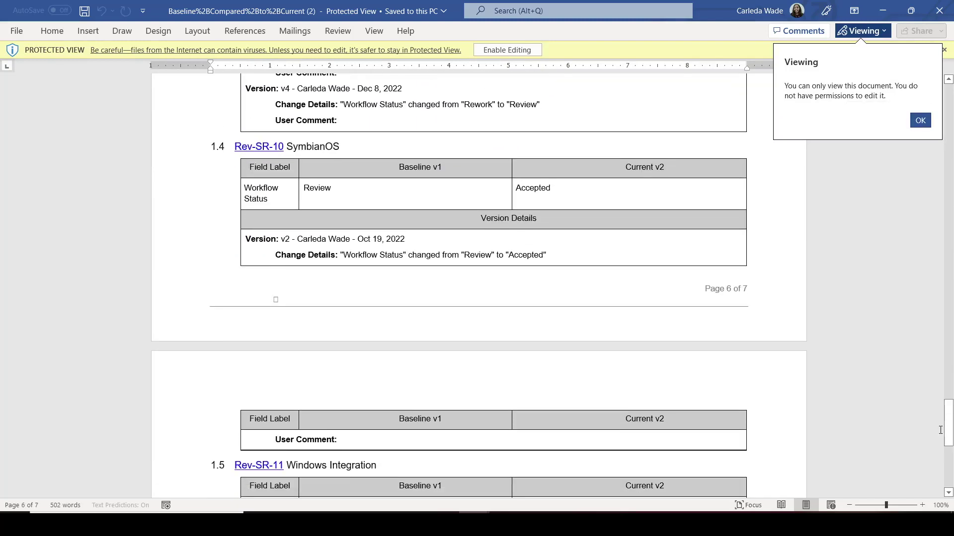